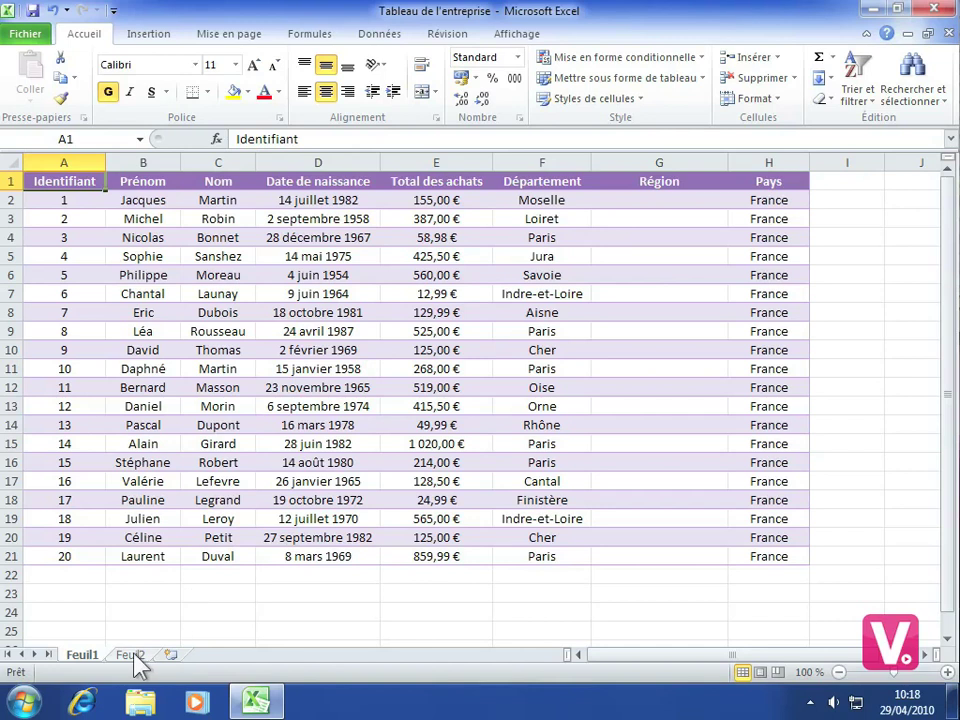
# Begin a RECHERCHEV formula in the first Région cell, G2, with the department in F2 as the lookup value.
pyautogui.click(131, 655)
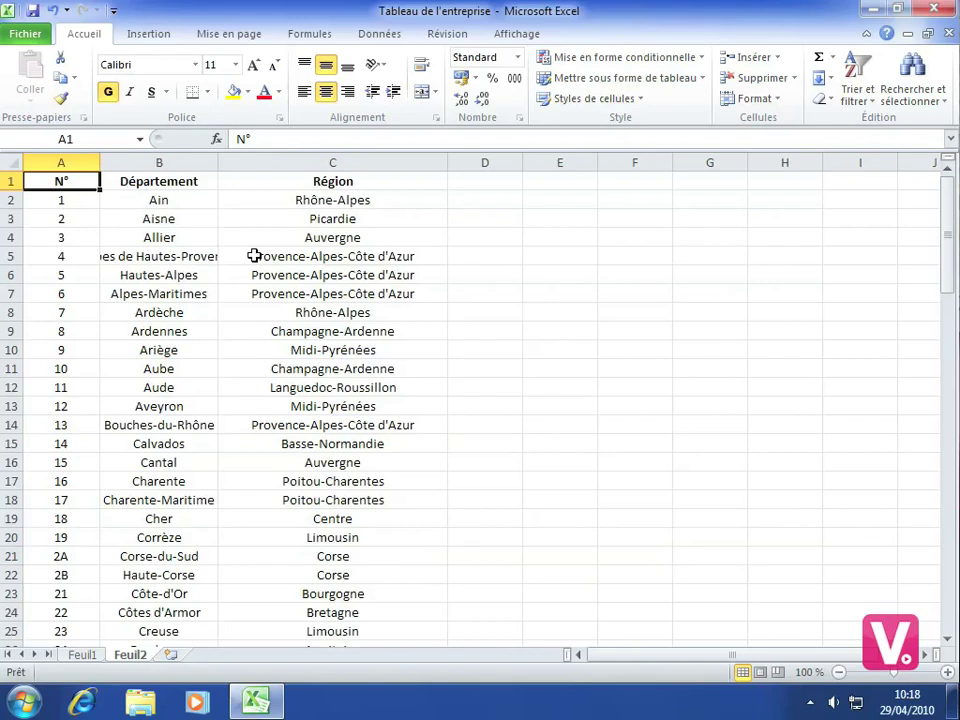
pyautogui.click(82, 655)
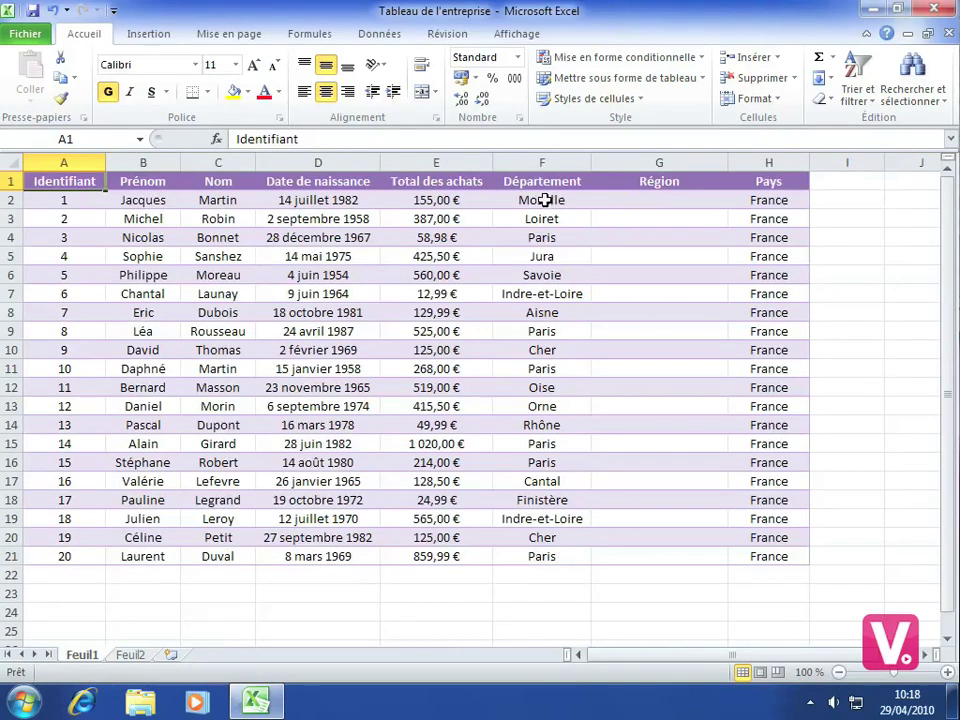
pyautogui.click(659, 200)
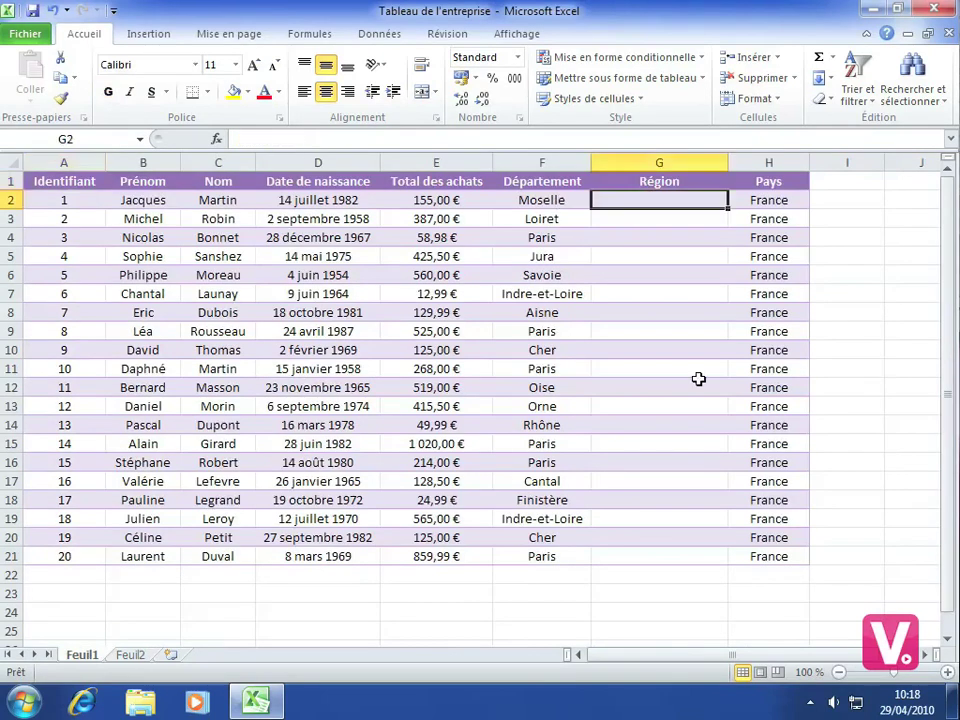
pyautogui.write('=')
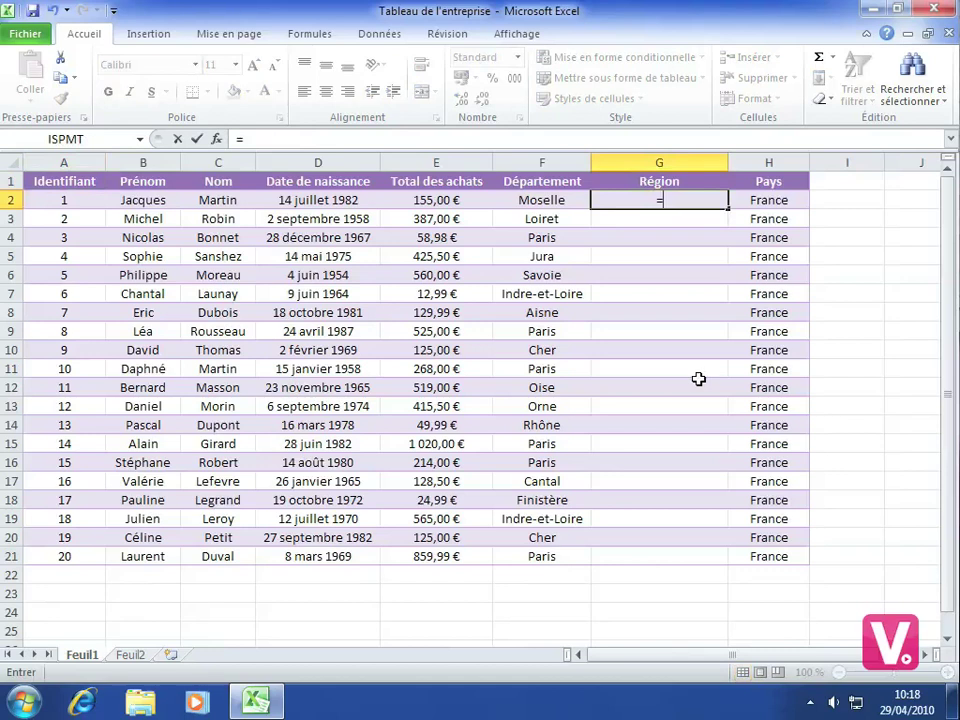
pyautogui.write('recher')
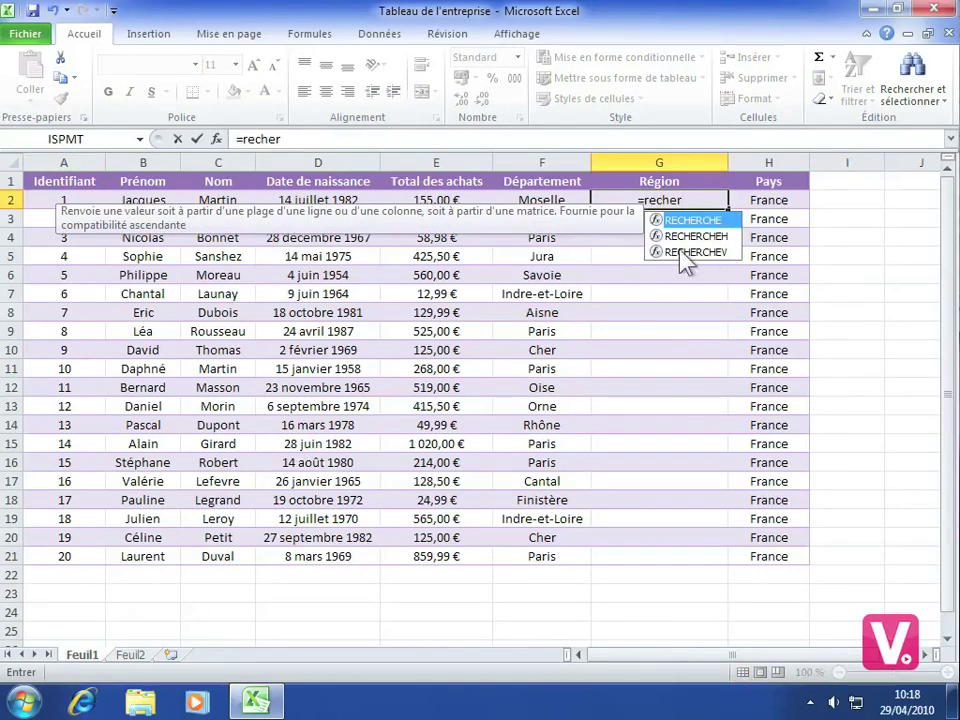
pyautogui.doubleClick(707, 252)
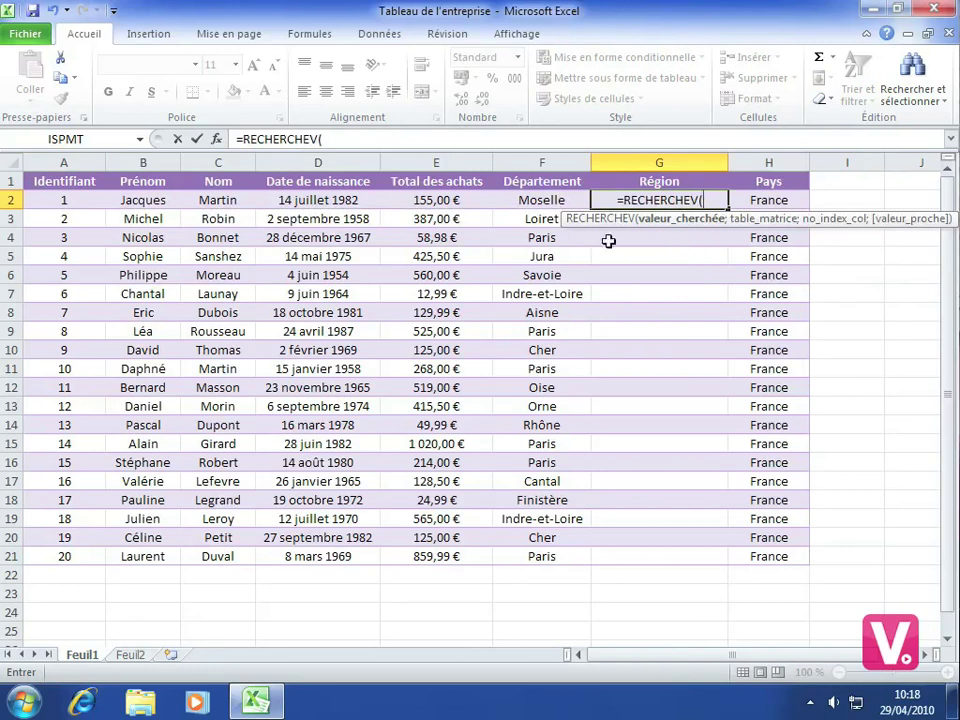
pyautogui.click(530, 201)
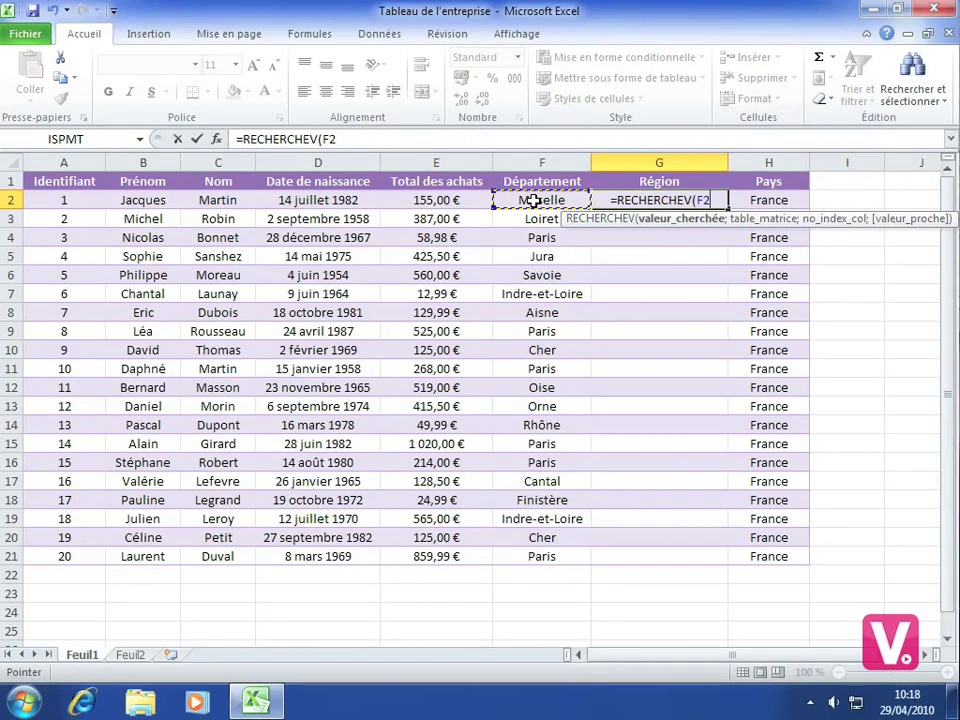
pyautogui.write(';')
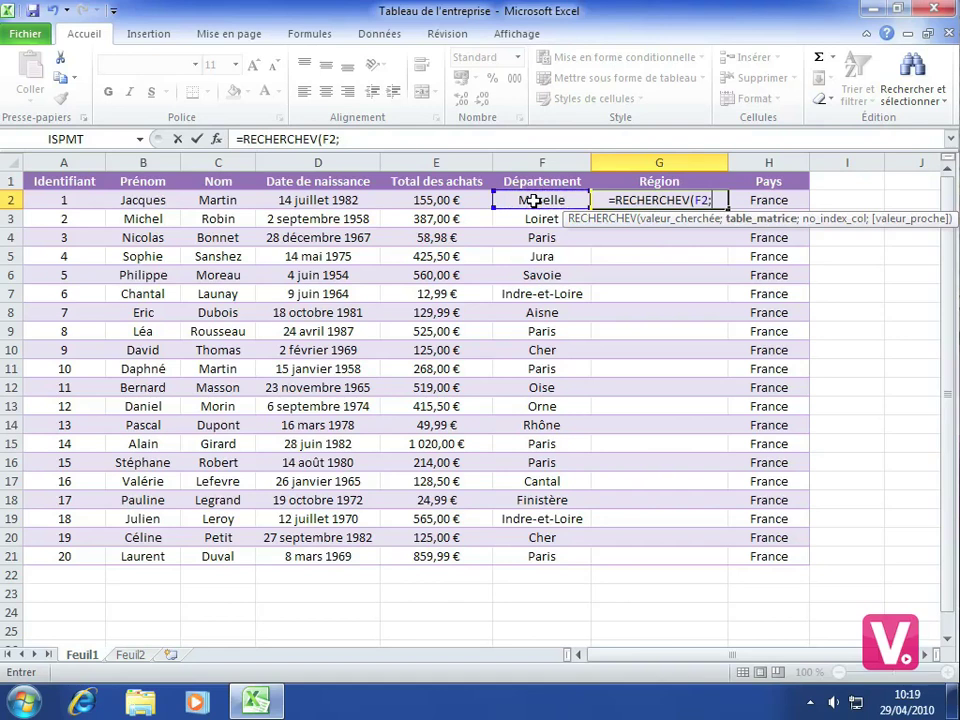
# Supply the department and region range B2:C97 on sheet Feuil2 as the formula's lookup table.
pyautogui.click(131, 655)
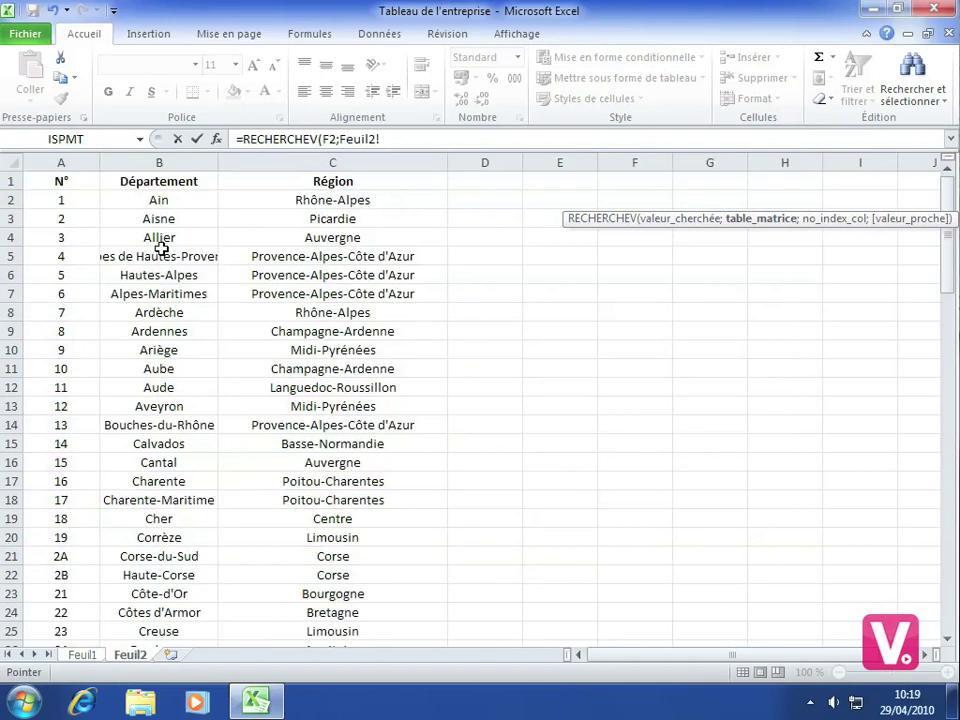
pyautogui.click(136, 198)
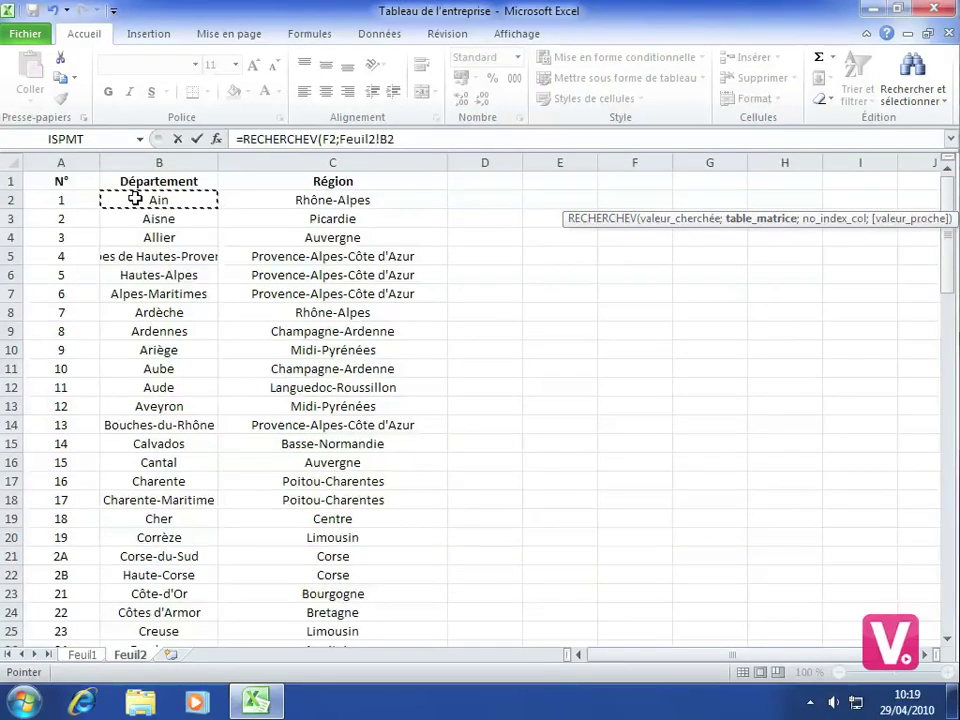
pyautogui.moveTo(136, 198); pyautogui.dragTo(338, 575)
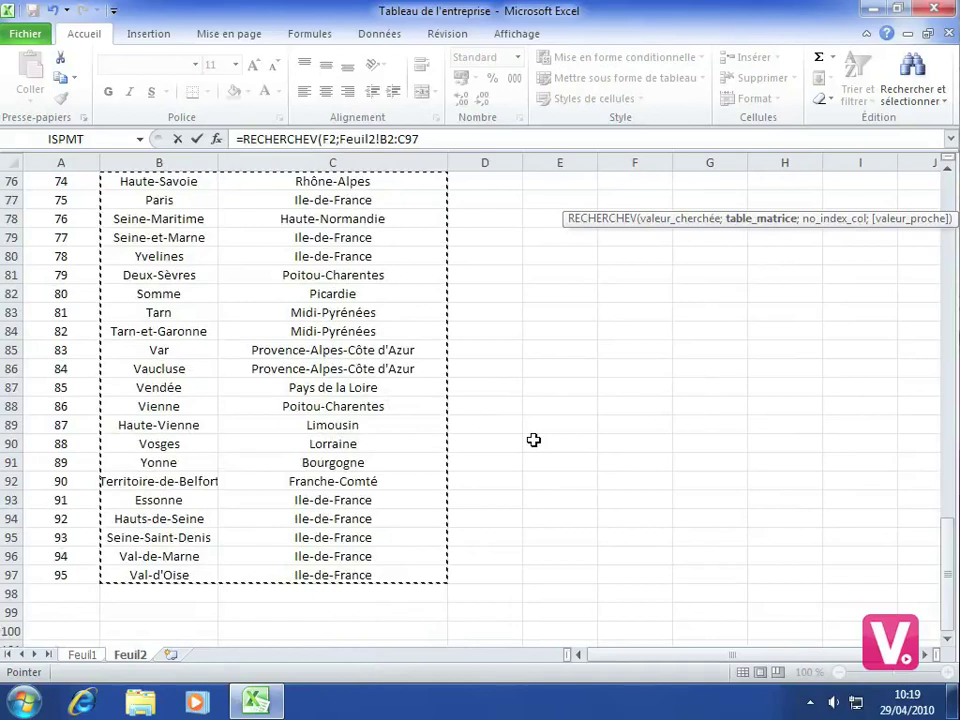
pyautogui.write(';')
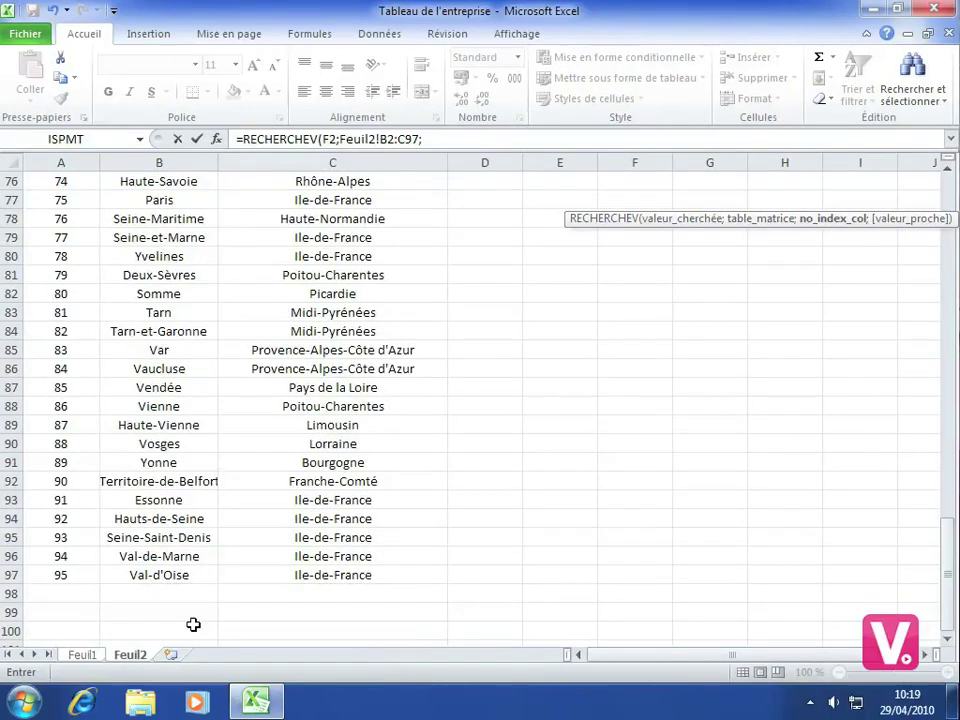
# Return to sheet Feuil1 and remove the stray Feuil1! reference from the end of the formula.
pyautogui.click(84, 656)
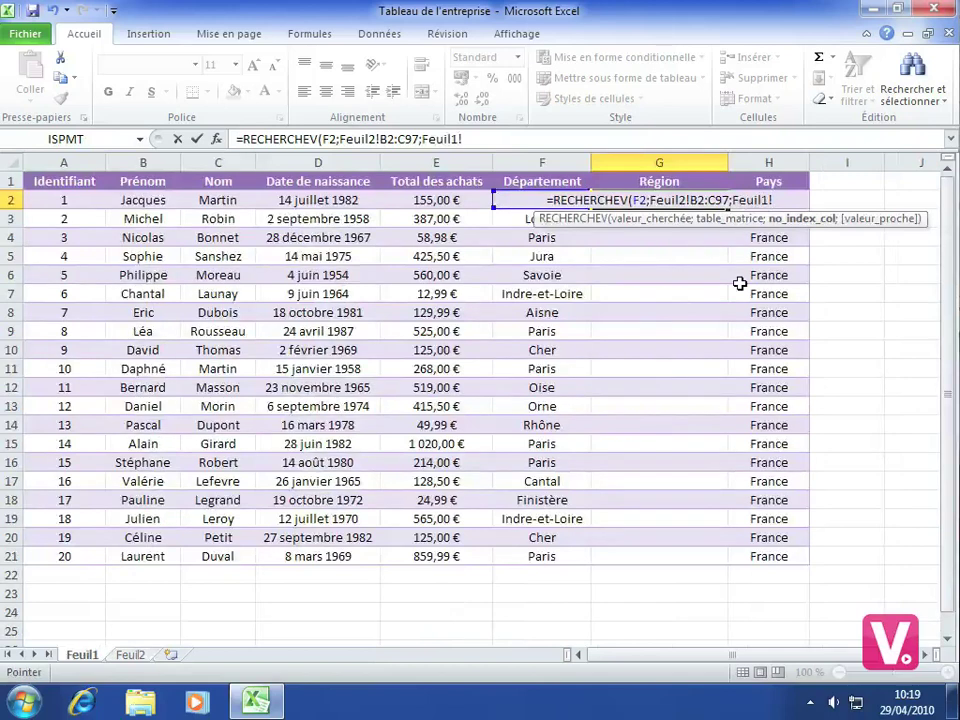
pyautogui.press('BackSpace')
pyautogui.press('BackSpace')
pyautogui.press('BackSpace')
pyautogui.press('BackSpace')
pyautogui.press('BackSpace')
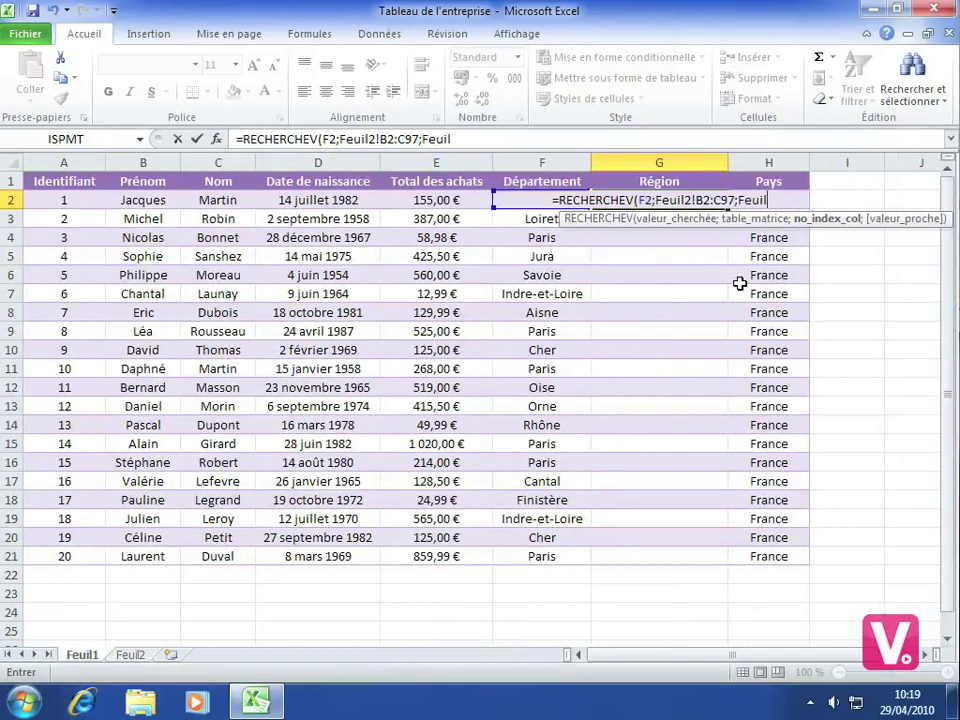
pyautogui.press('BackSpace')
pyautogui.press('BackSpace')
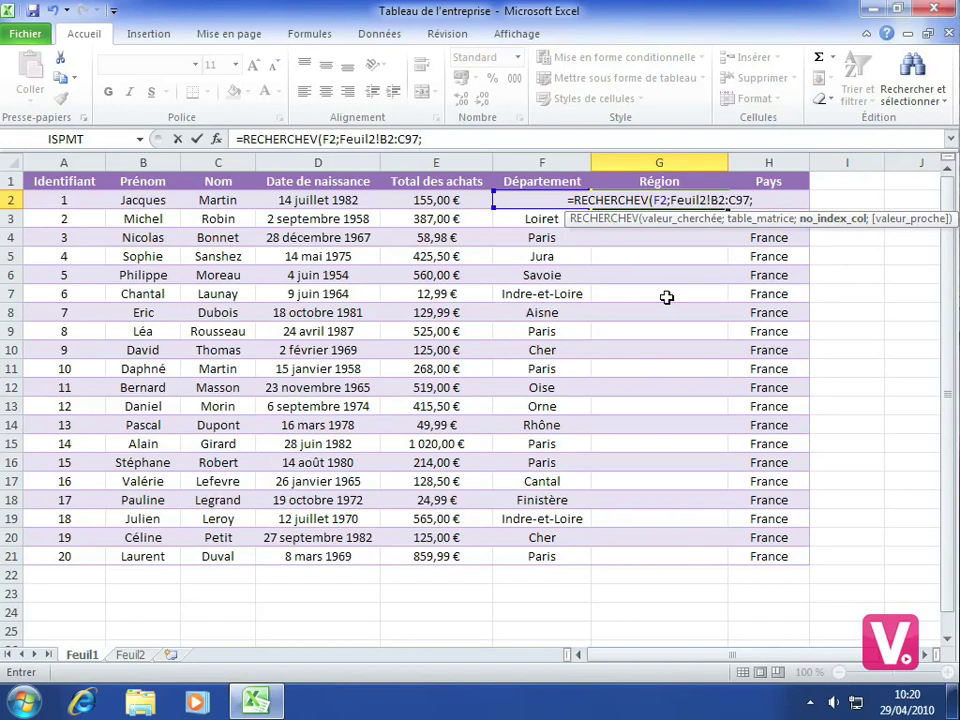
# Complete the G2 formula with column index 2 and FAUX for an exact match.
pyautogui.write('2')
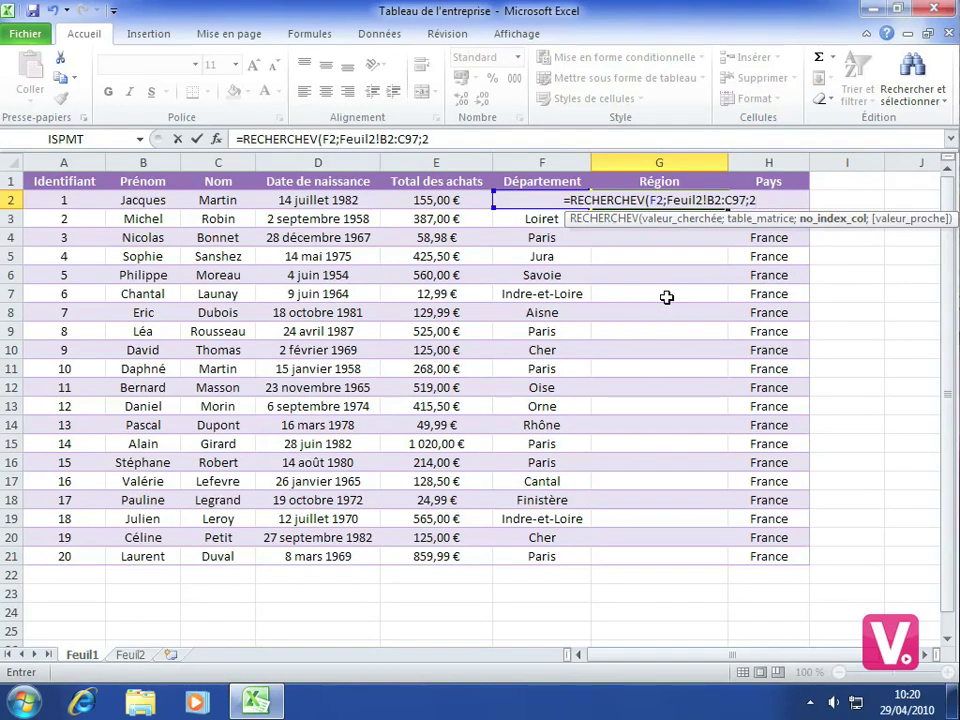
pyautogui.write(';')
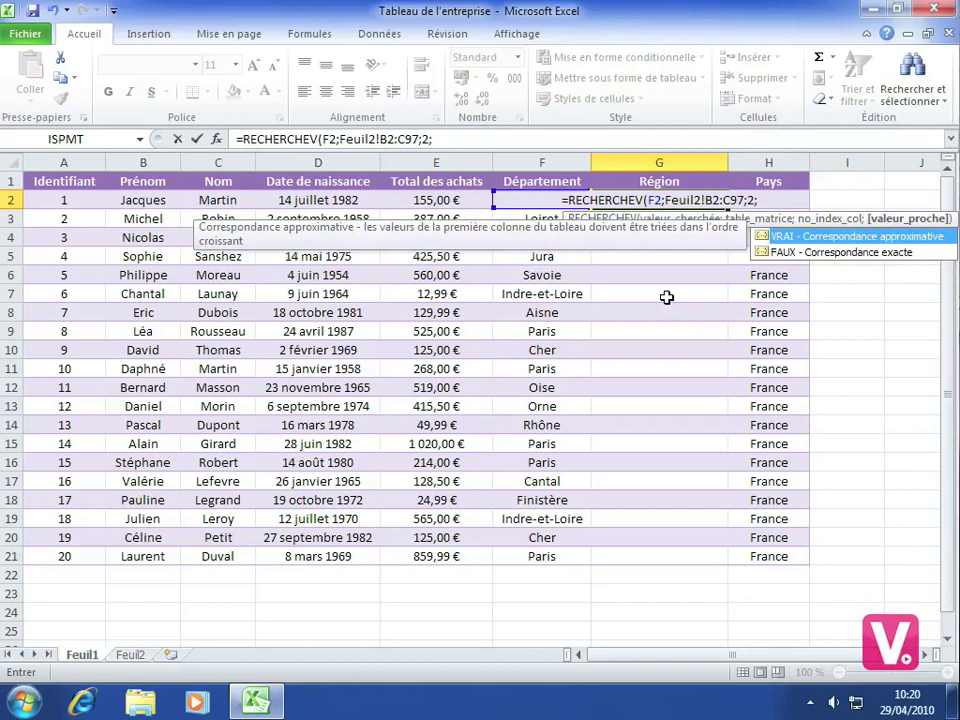
pyautogui.write('FAUX')
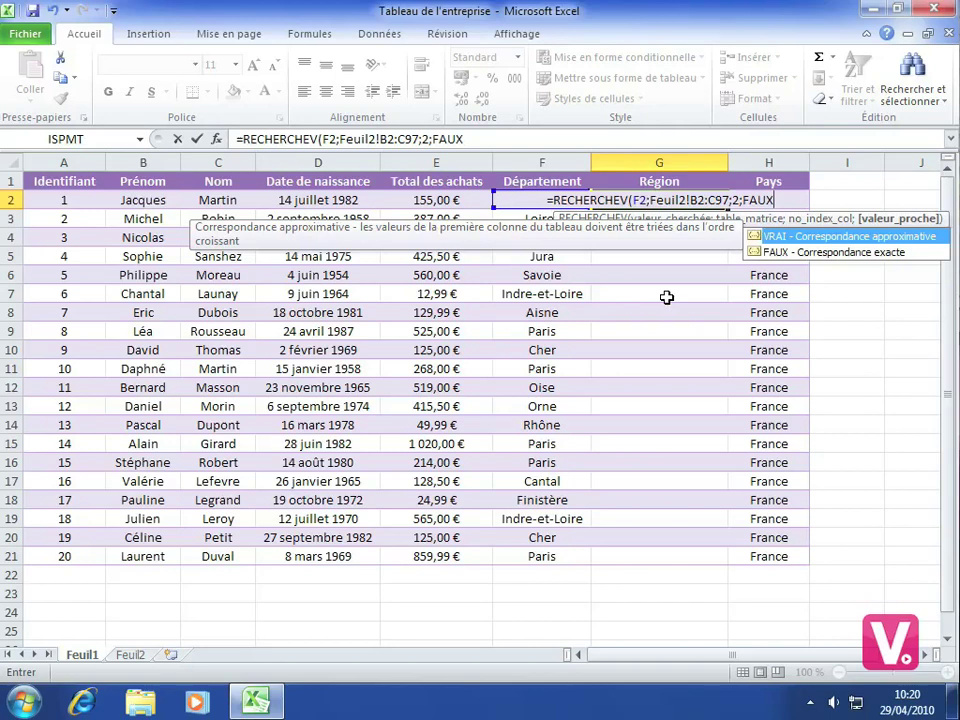
pyautogui.write(')')
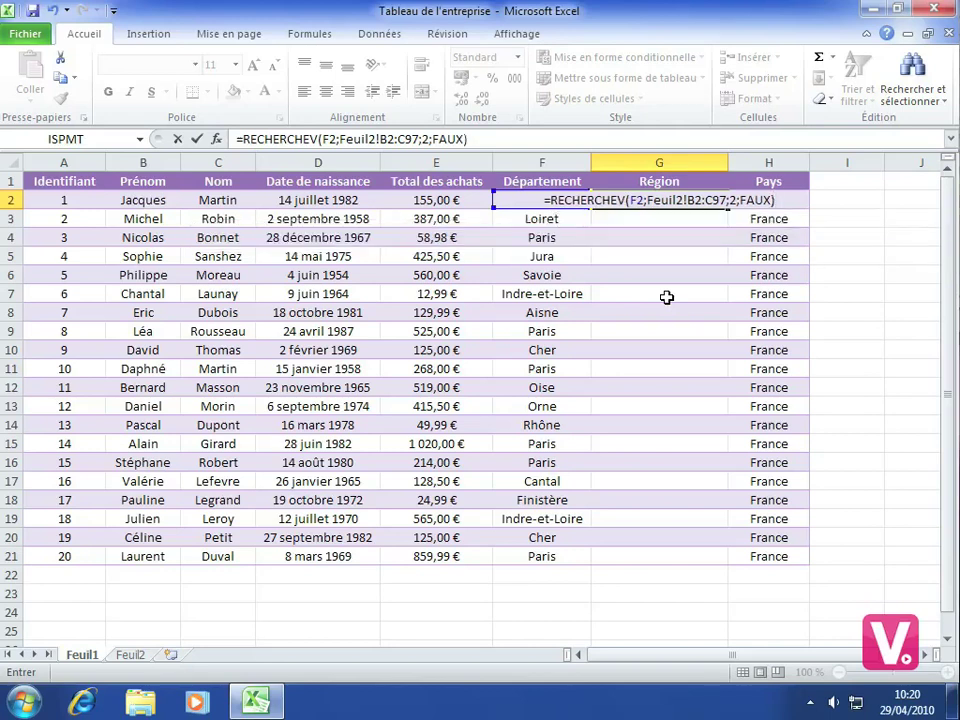
pyautogui.press('Return')
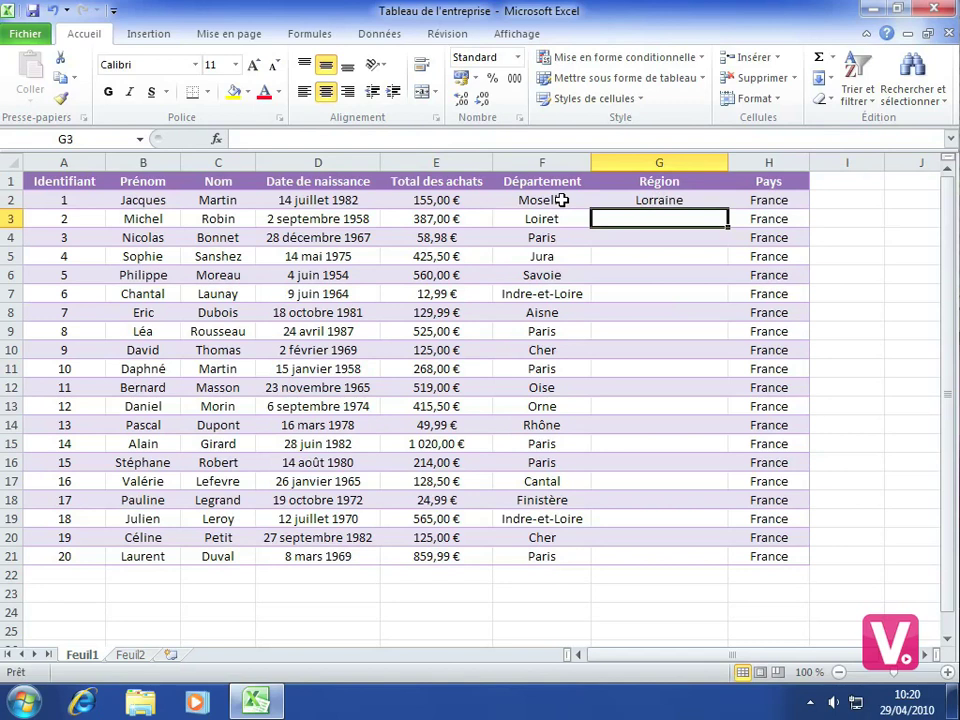
# Lock the rows of the lookup range in the G2 formula so it reads Feuil2!B$2:C$97.
pyautogui.click(649, 201)
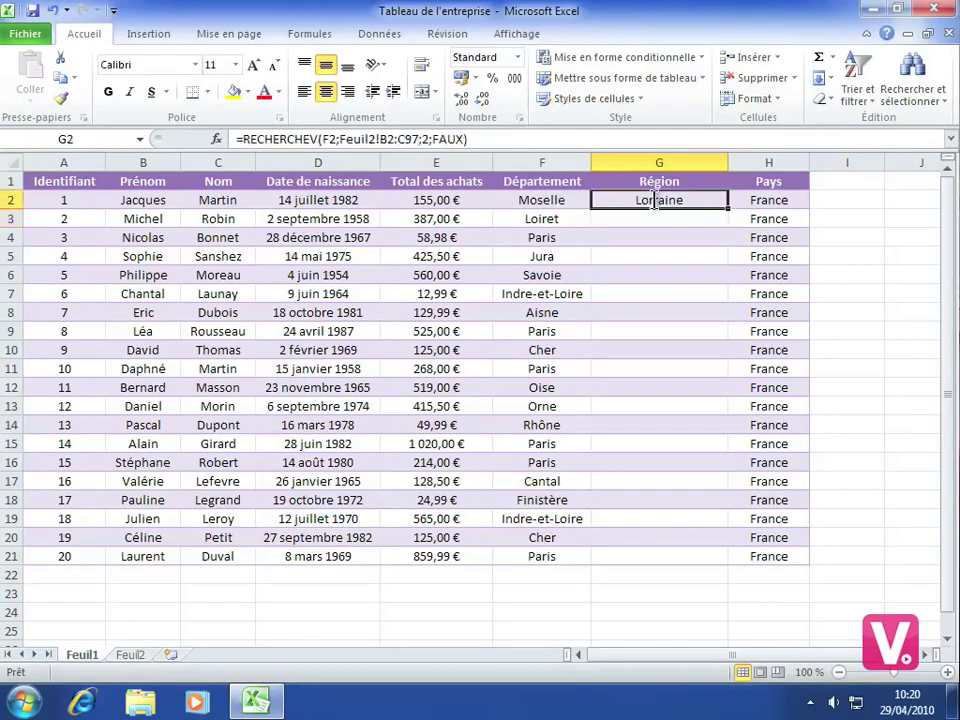
pyautogui.doubleClick(655, 200)
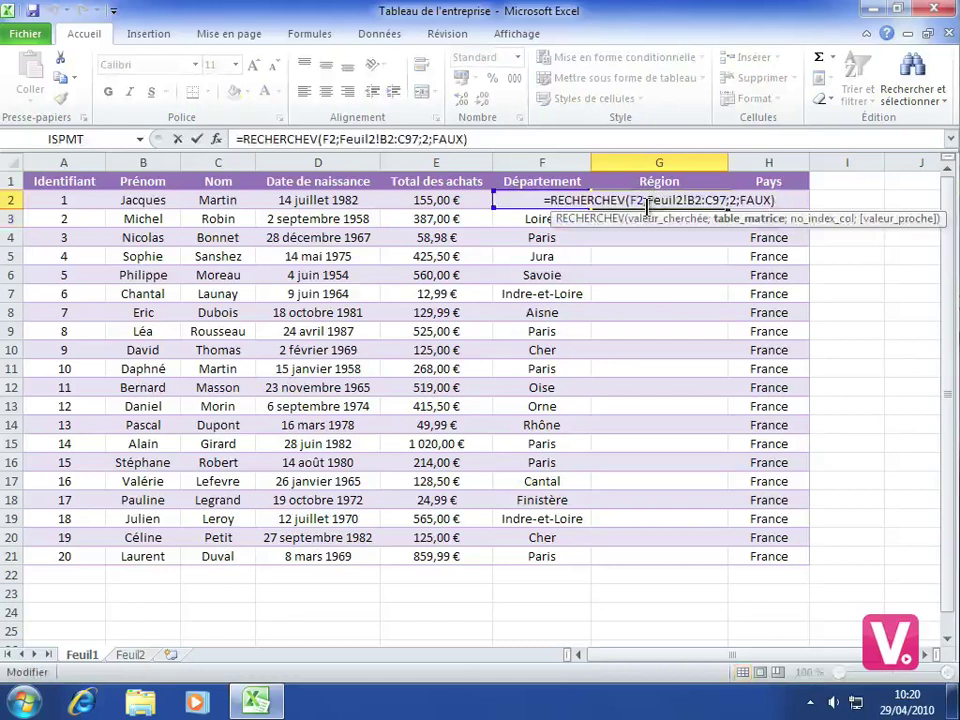
pyautogui.press('Right')
pyautogui.press('Right')
pyautogui.press('Right')
pyautogui.press('Right')
pyautogui.press('Right')
pyautogui.press('Right')
pyautogui.press('Right')
pyautogui.press('Right')
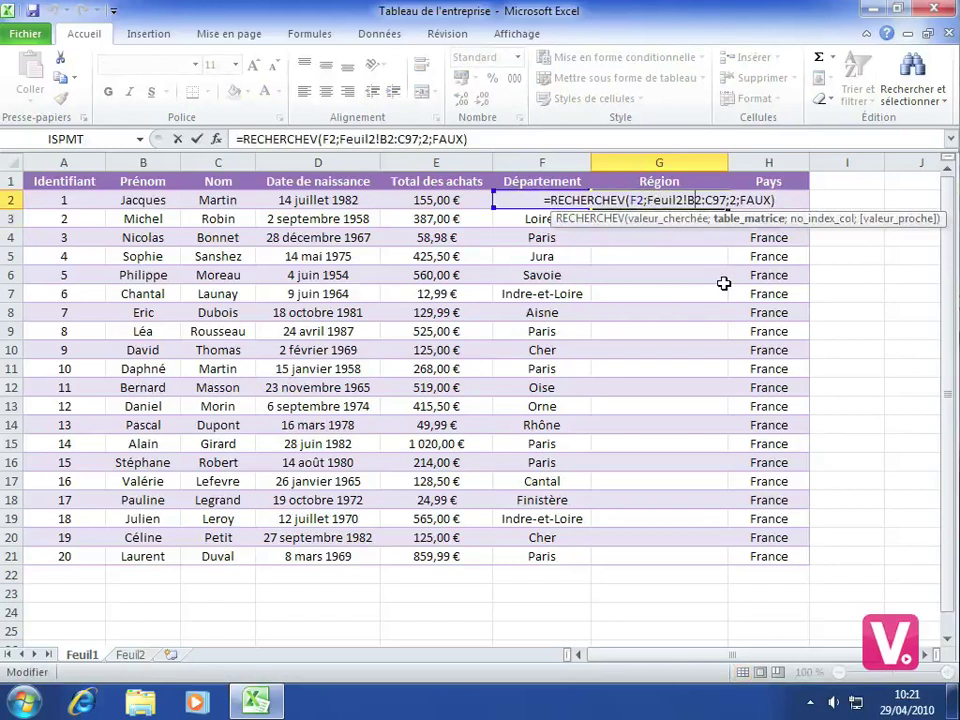
pyautogui.write('$2:C')
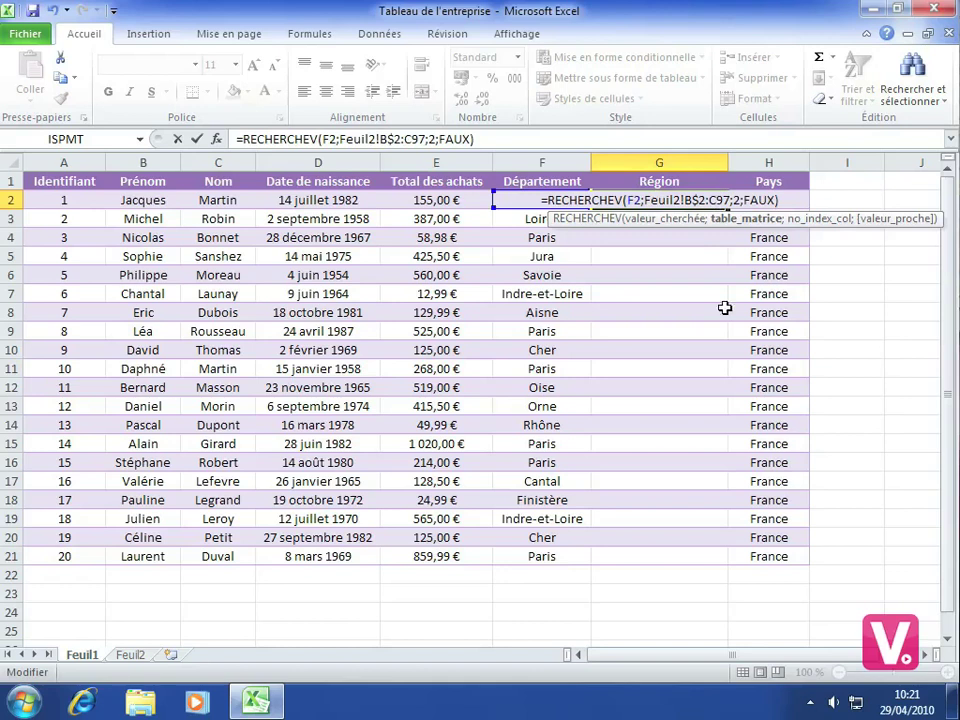
pyautogui.write('$')
pyautogui.press('Return')
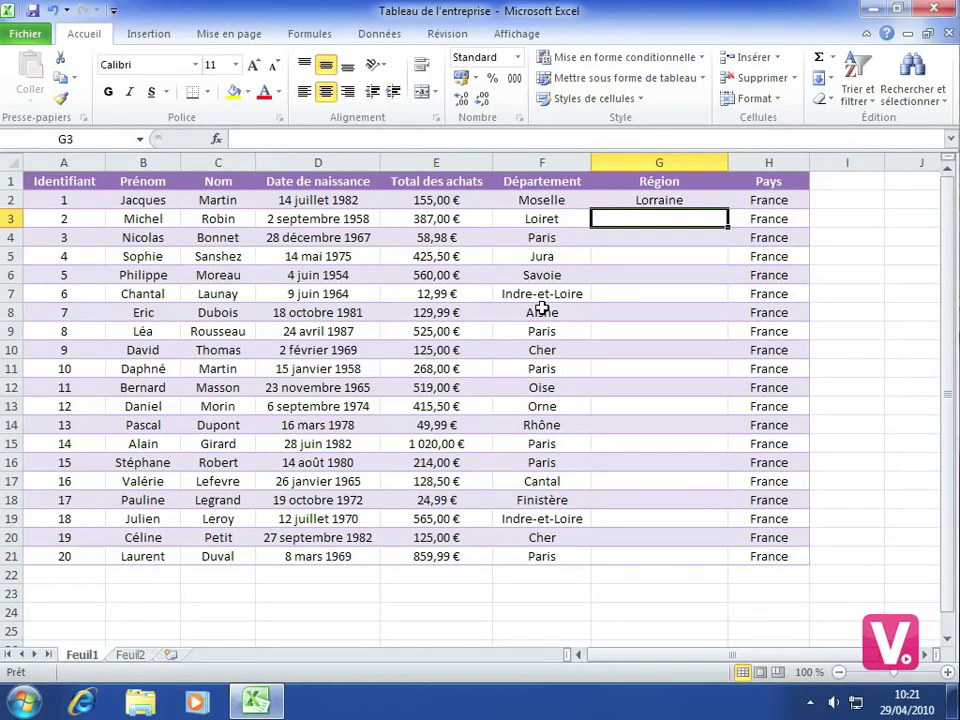
# Copy the G2 formula down the Région column through G21.
pyautogui.click(648, 201)
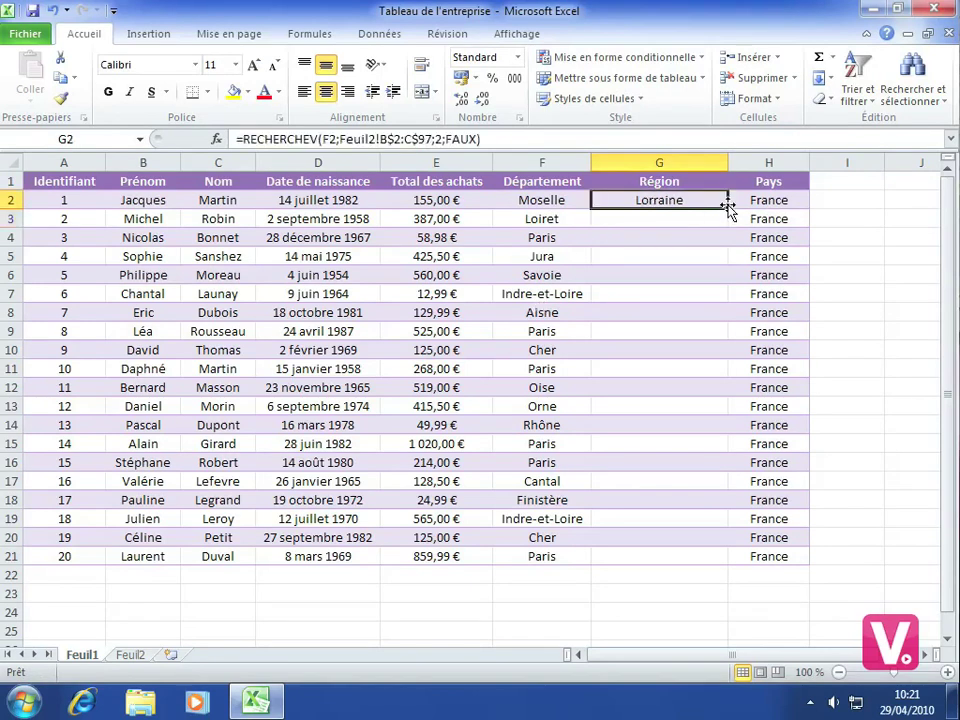
pyautogui.moveTo(727, 207); pyautogui.dragTo(704, 567)
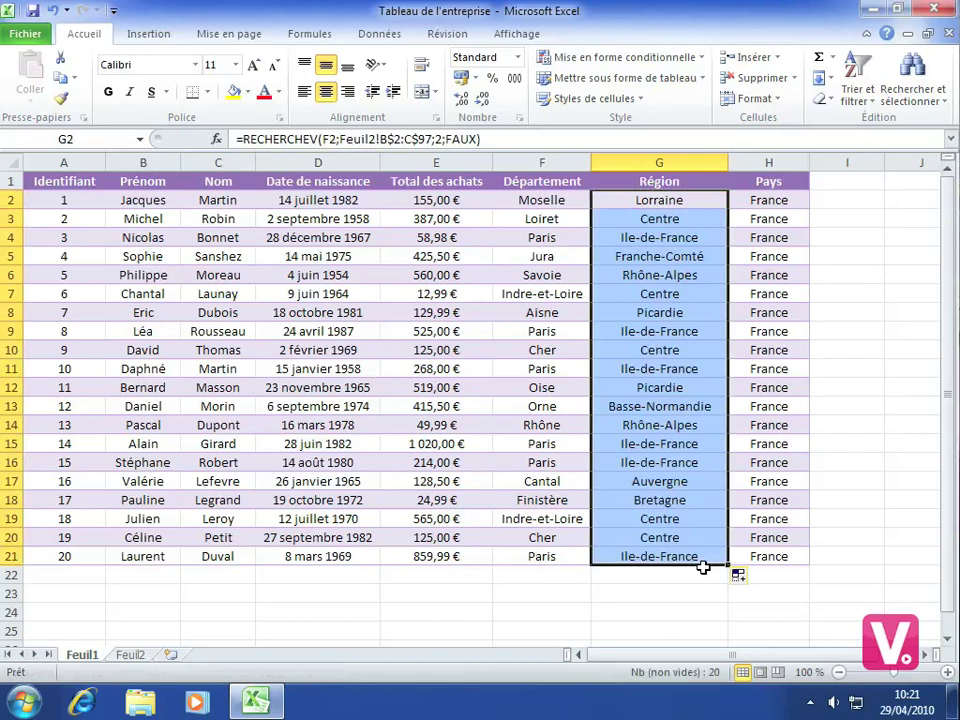
pyautogui.click(681, 594)
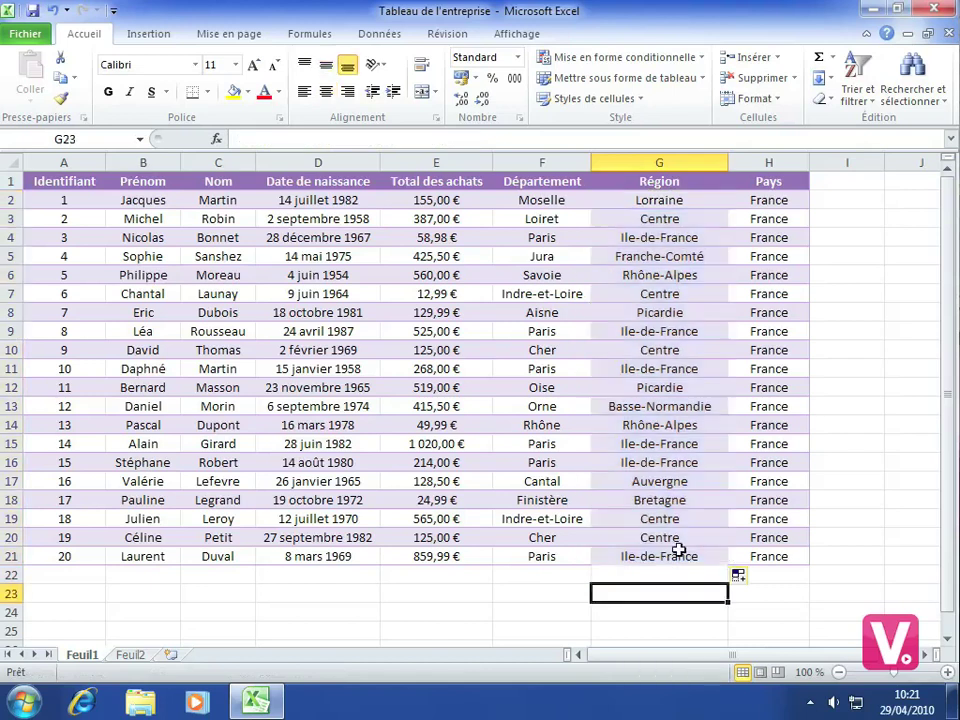